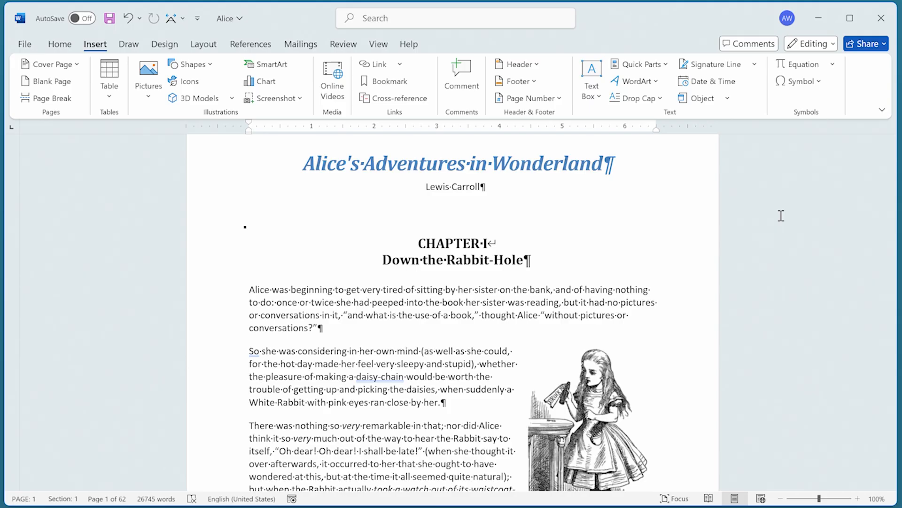
# Find the third occurrence of "cheshire" and add a bookmark named CheshireCat at the start of the paragraph "The Cat only grinned"
pyautogui.hotkey('ctrl', 'f')
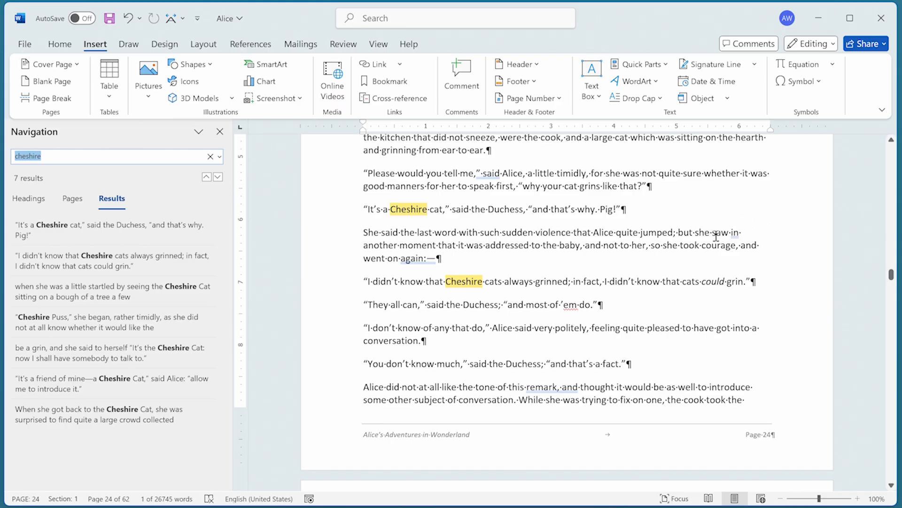
pyautogui.click(218, 177)
pyautogui.click(218, 178)
pyautogui.click(219, 177)
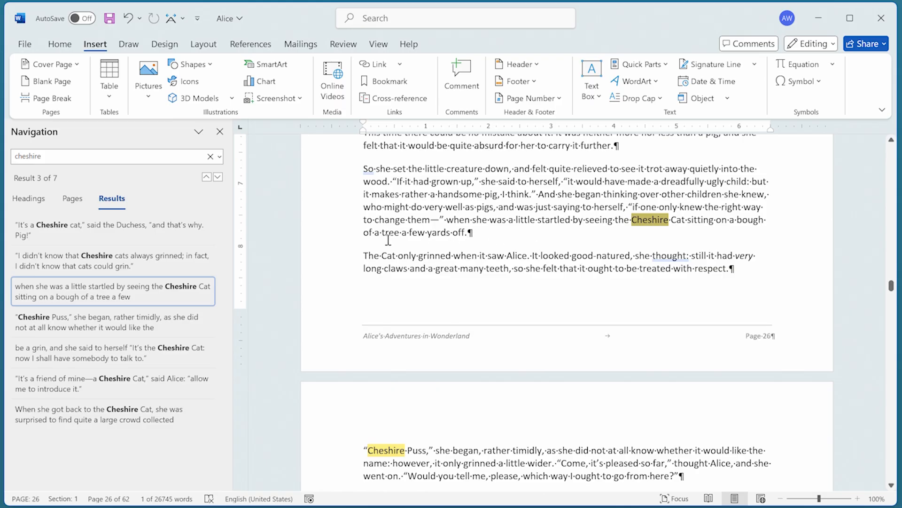
pyautogui.click(366, 257)
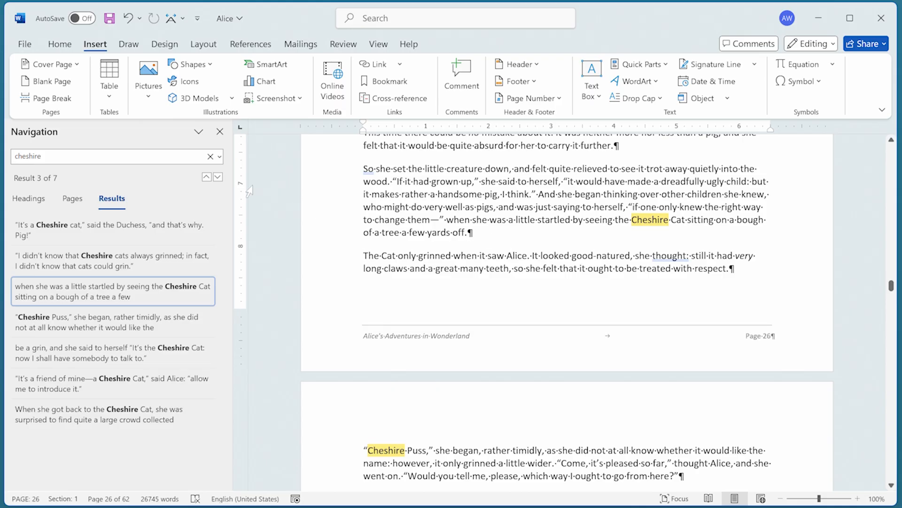
pyautogui.click(218, 132)
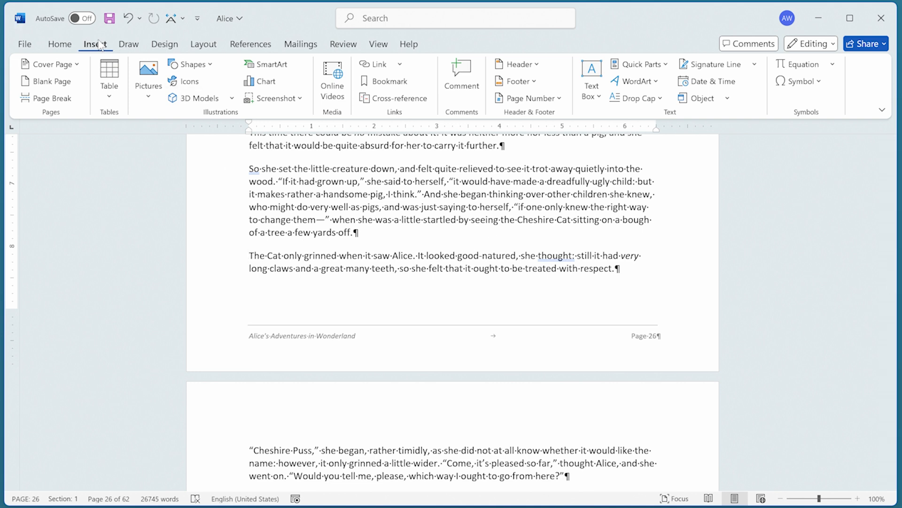
pyautogui.click(389, 82)
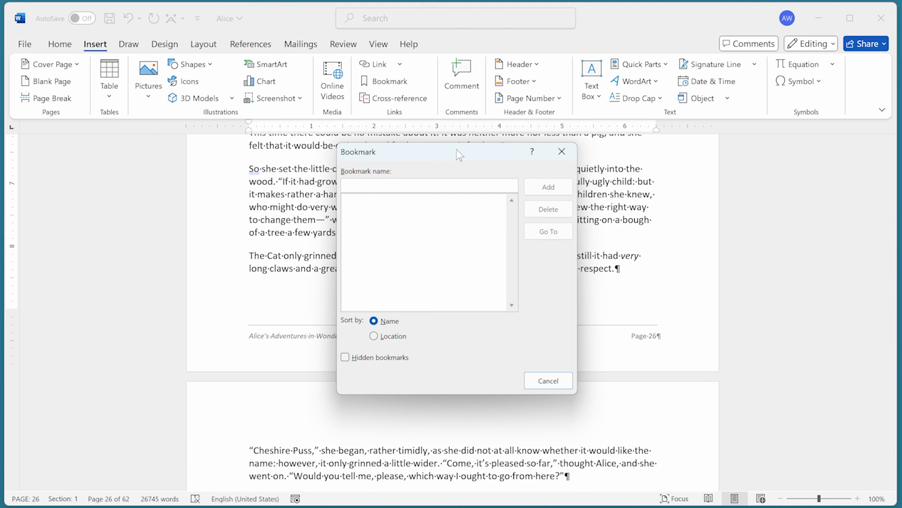
pyautogui.write('CheshireCat')
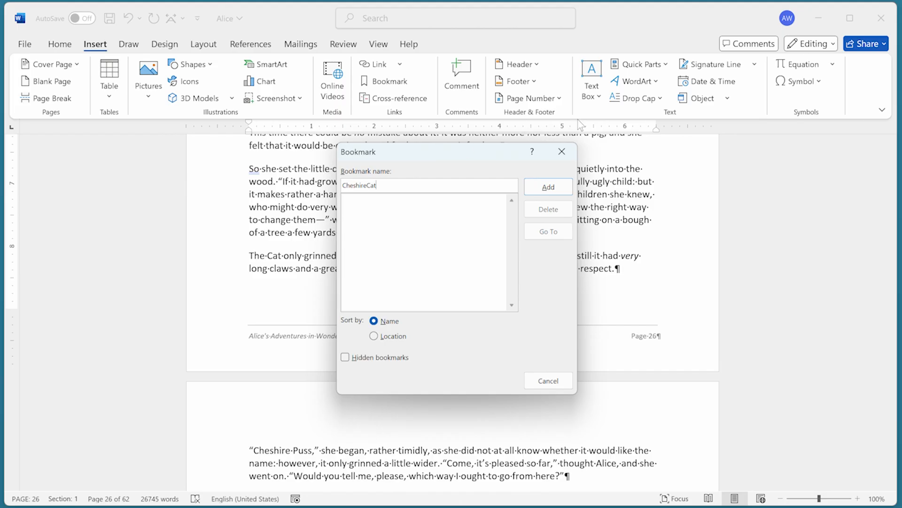
pyautogui.click(549, 187)
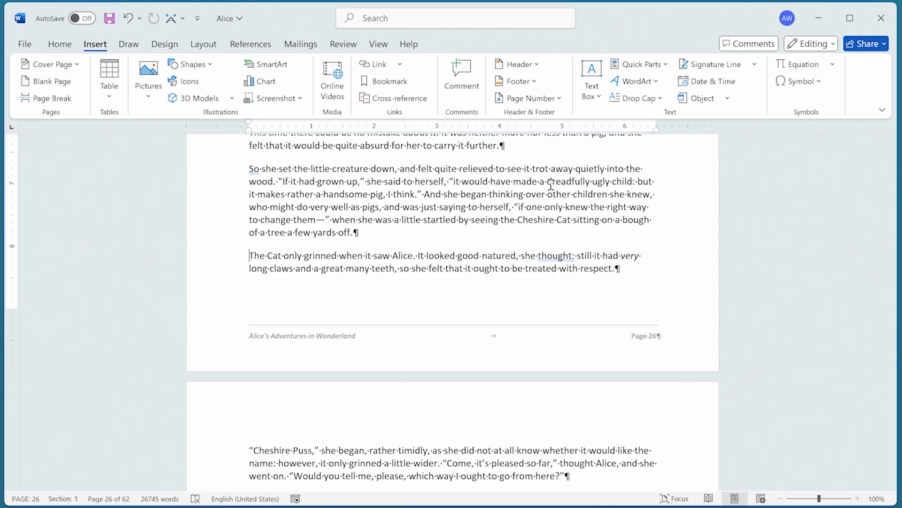
# Bookmark the page 2 passage from "She took down a jar" to the end of its paragraph as Marmalade
pyautogui.hotkey('ctrl', 'Home')
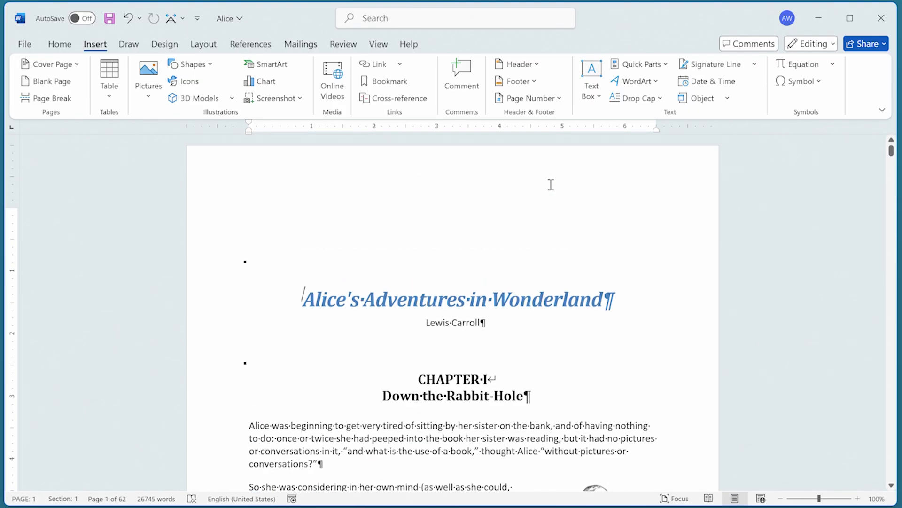
pyautogui.scroll(-10, 552, 187)
pyautogui.scroll(-10, 551, 187)
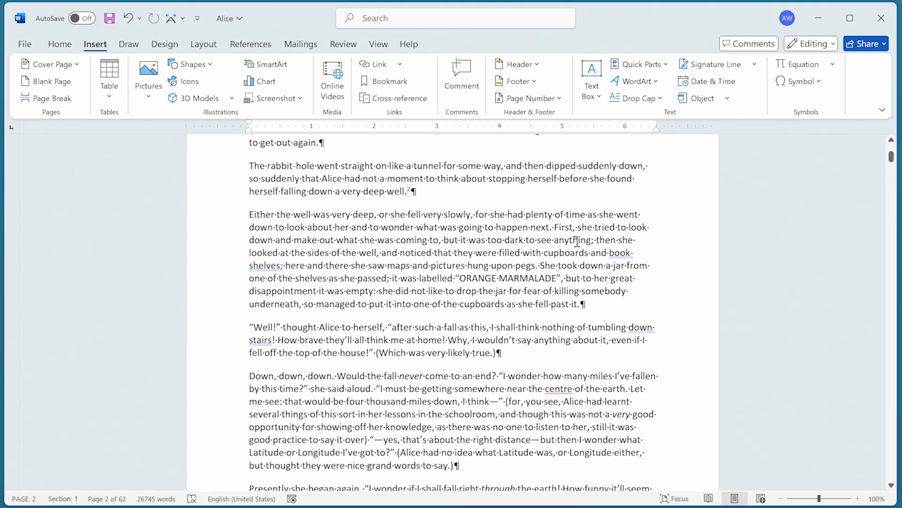
pyautogui.click(542, 252)
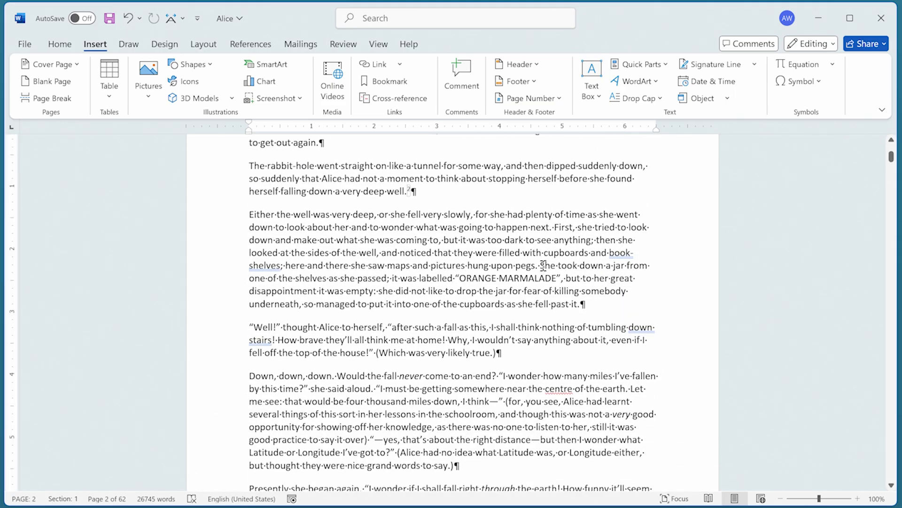
pyautogui.click(543, 265)
pyautogui.hotkey('shift', 'Down')
pyautogui.hotkey('shift', 'Down')
pyautogui.hotkey('shift', 'Down')
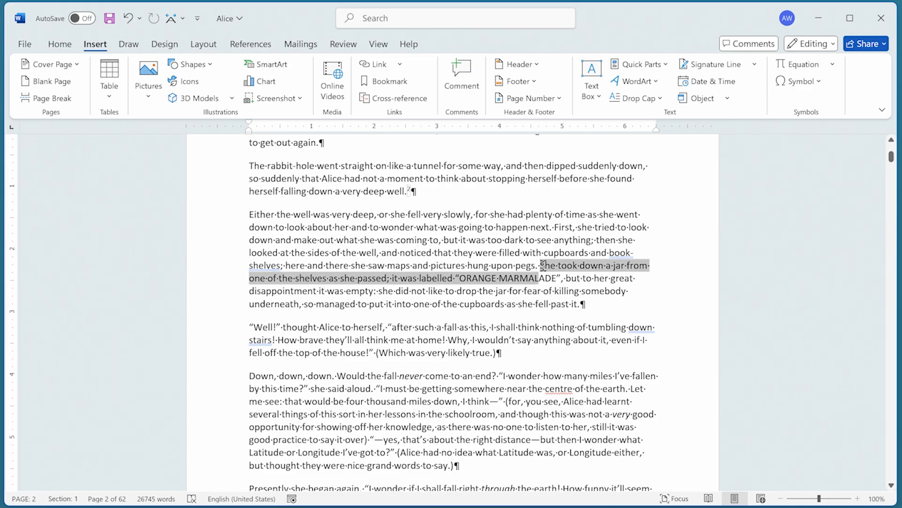
pyautogui.hotkey('shift', 'Right')
pyautogui.hotkey('shift', 'Right')
pyautogui.hotkey('shift', 'Right')
pyautogui.hotkey('shift', 'Right')
pyautogui.hotkey('shift', 'Right')
pyautogui.hotkey('shift', 'Right')
pyautogui.hotkey('shift', 'Right')
pyautogui.hotkey('shift', 'Right')
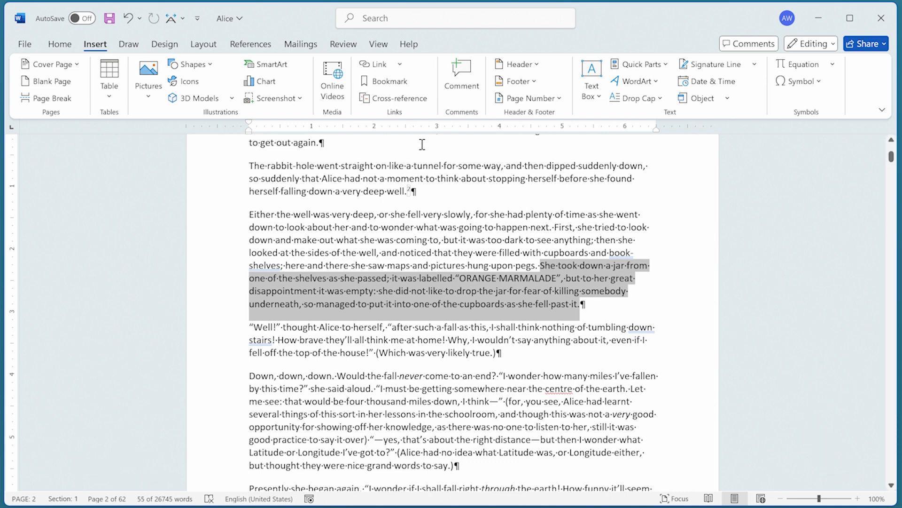
pyautogui.click(390, 81)
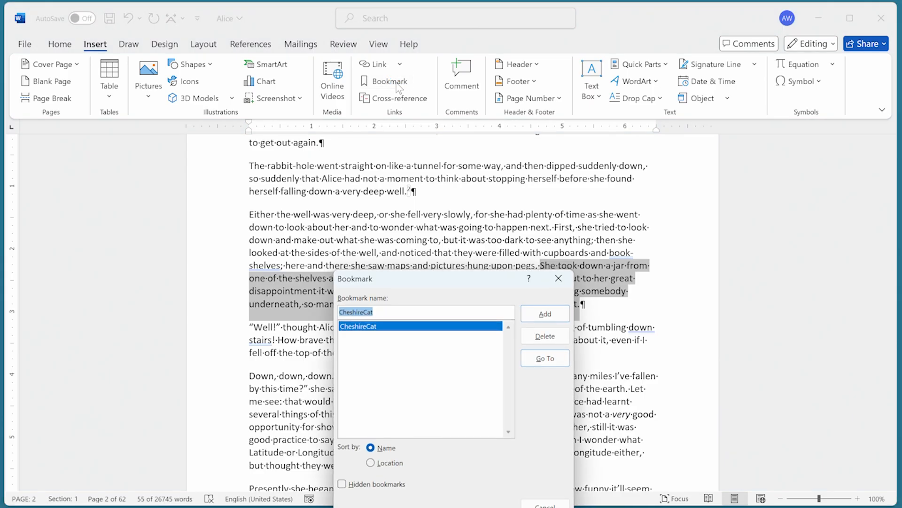
pyautogui.moveTo(441, 277); pyautogui.dragTo(427, 162)
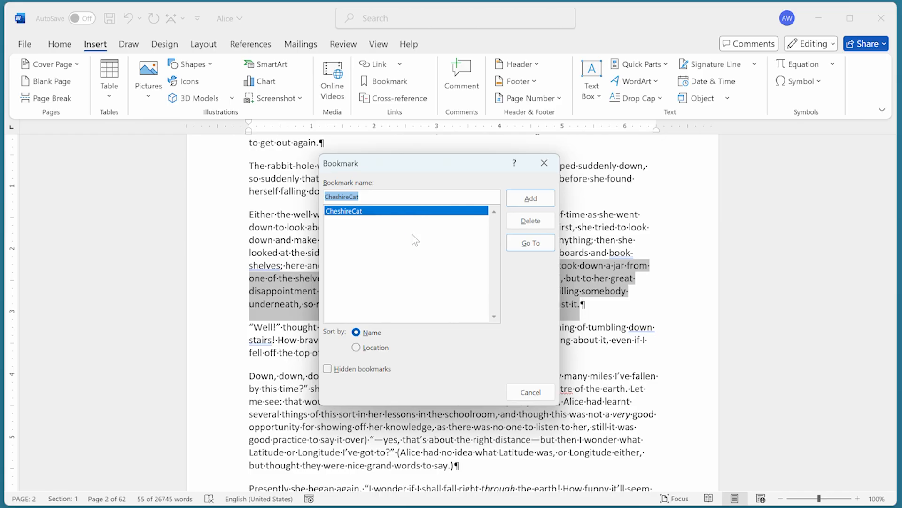
pyautogui.write('M')
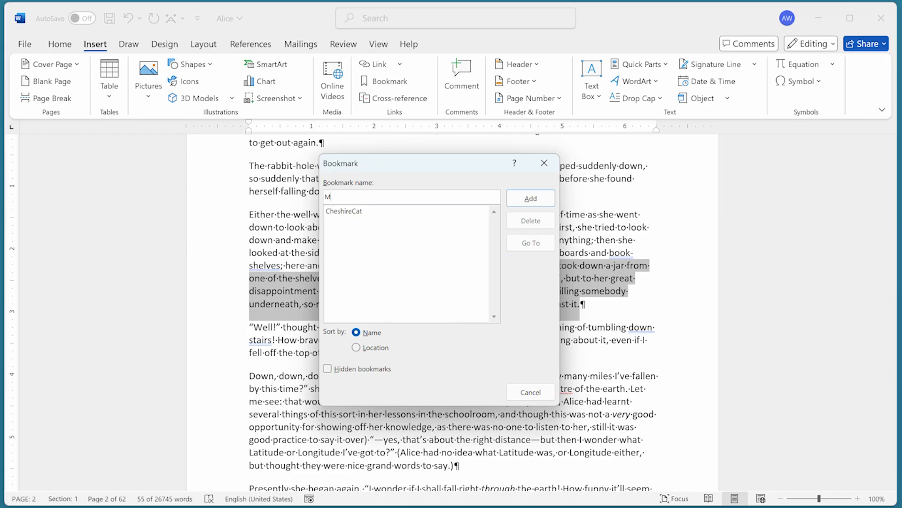
pyautogui.write('armalade')
pyautogui.click(530, 198)
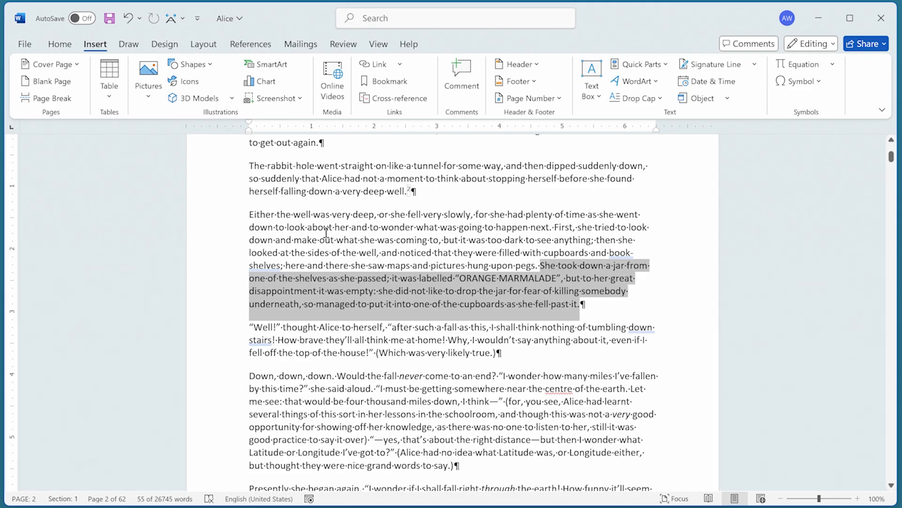
# Deselect the passage and enable the advanced display option Show bookmarks
pyautogui.click(246, 214)
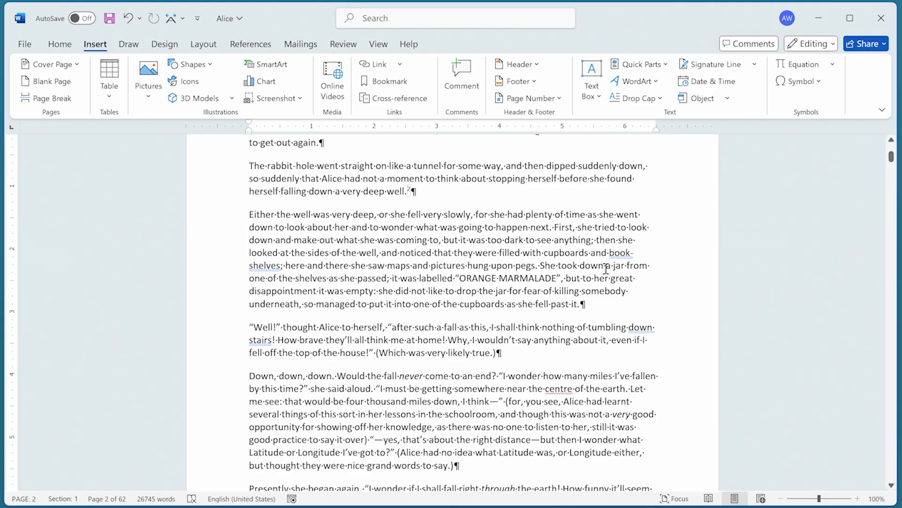
pyautogui.click(18, 44)
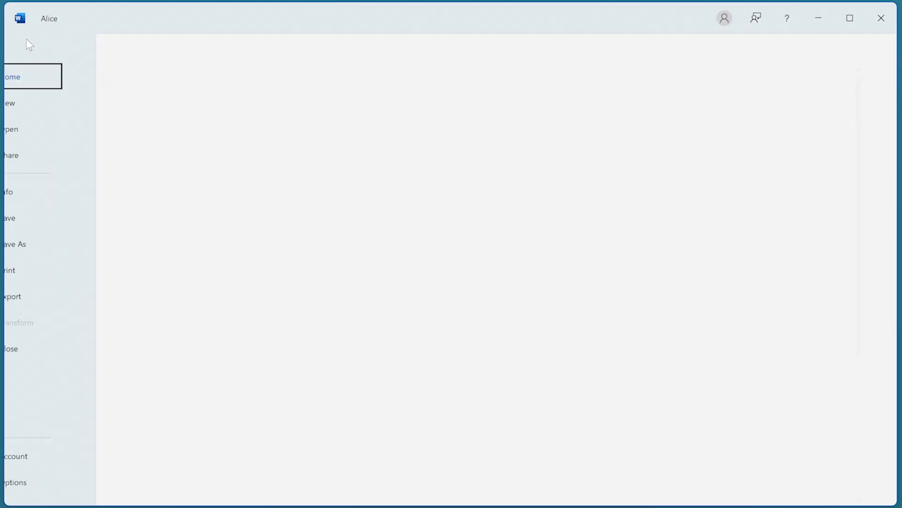
pyautogui.click(52, 489)
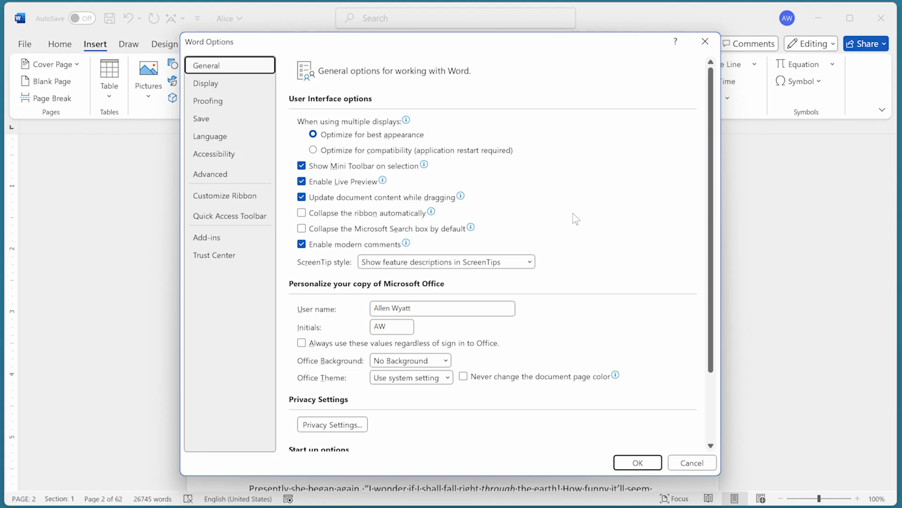
pyautogui.click(214, 177)
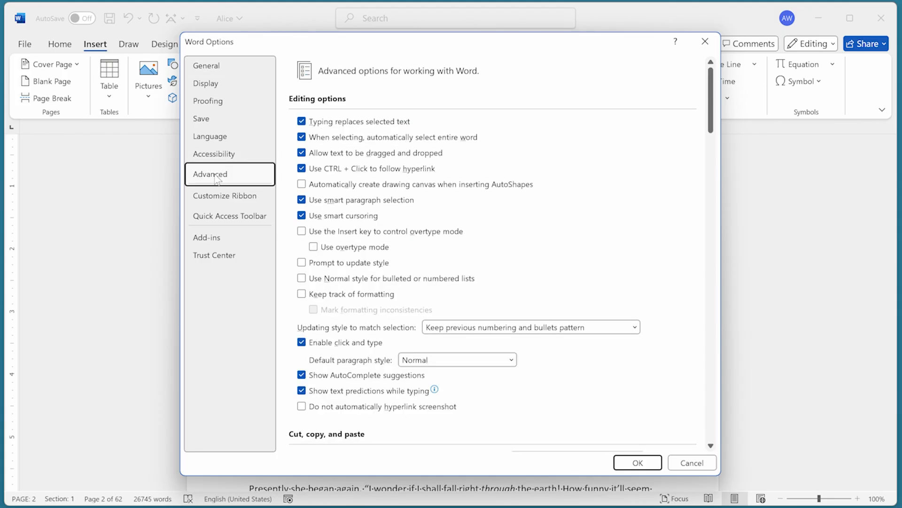
pyautogui.scroll(-3, 491, 212)
pyautogui.scroll(-15, 491, 213)
pyautogui.scroll(-3, 489, 205)
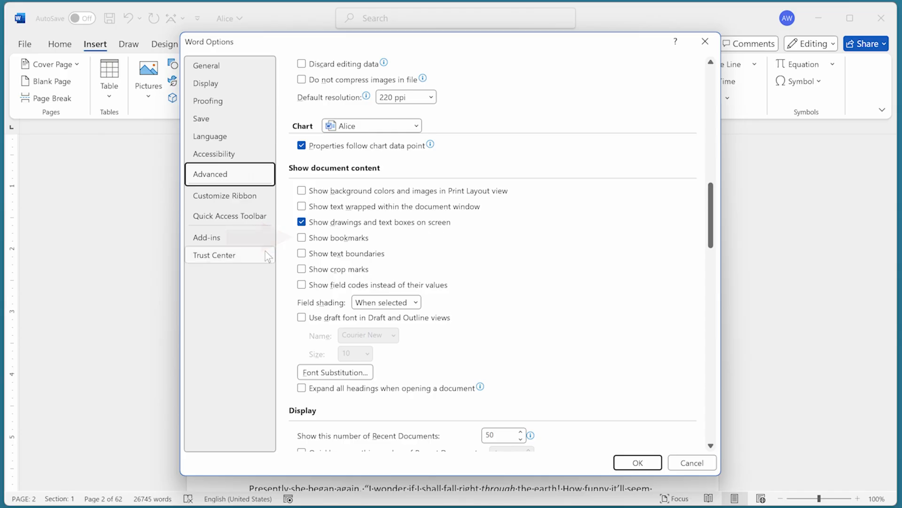
pyautogui.click(301, 240)
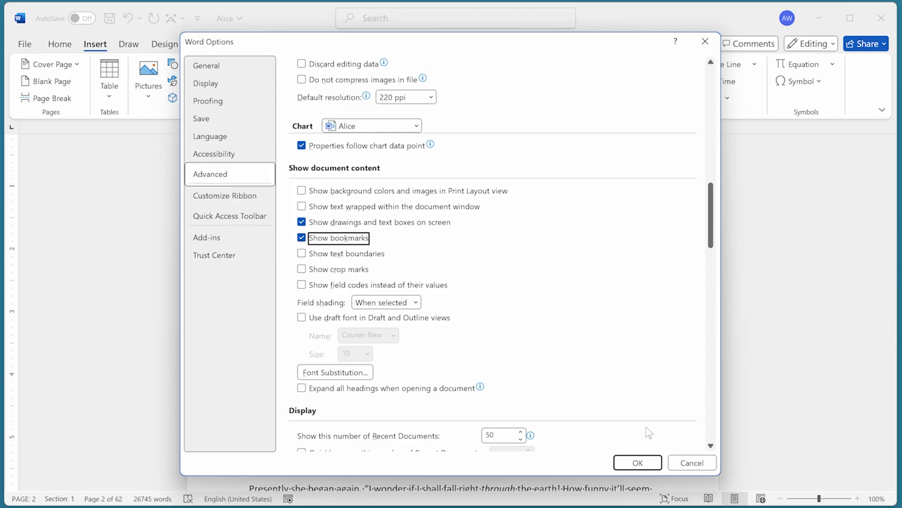
pyautogui.click(639, 462)
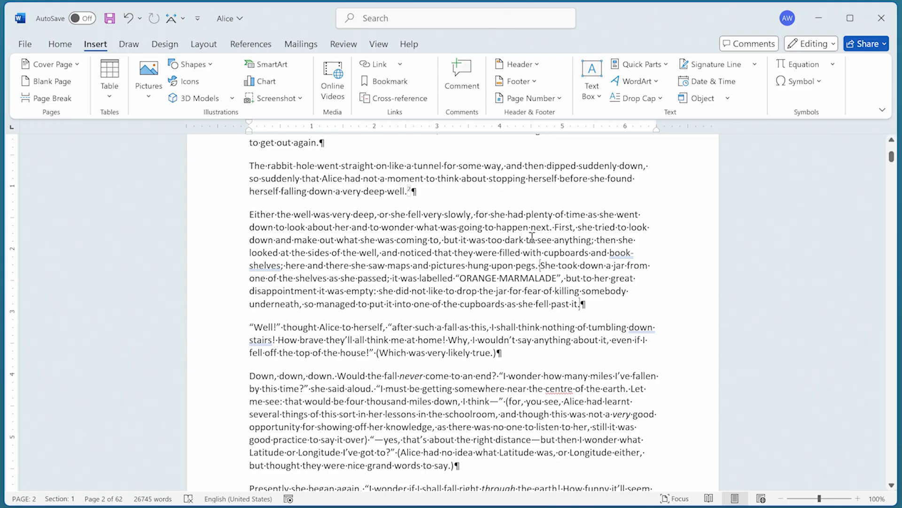
# Jump to the CheshireCat bookmark from the list of the document's bookmarks
pyautogui.click(393, 85)
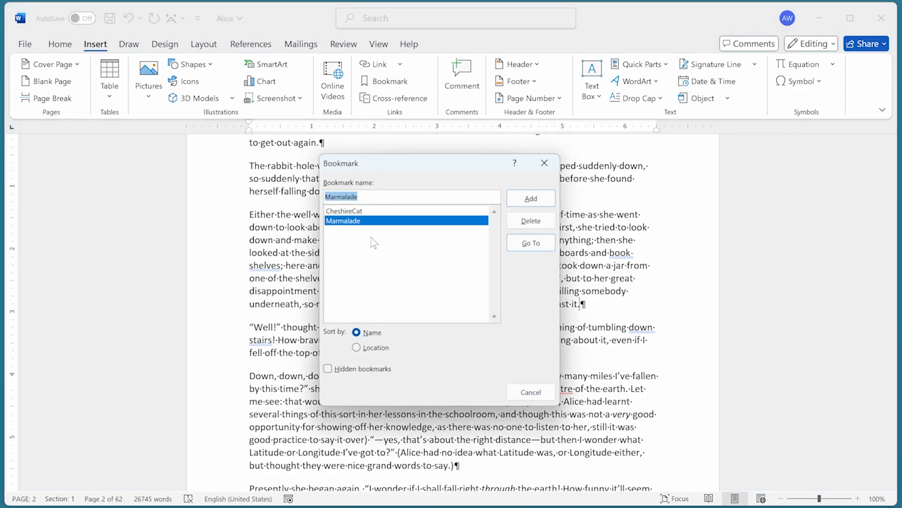
pyautogui.click(357, 212)
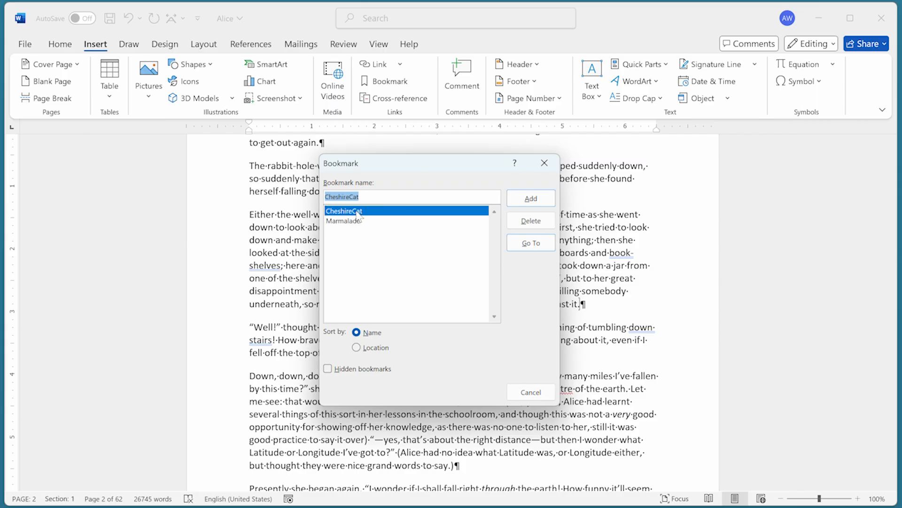
pyautogui.click(520, 245)
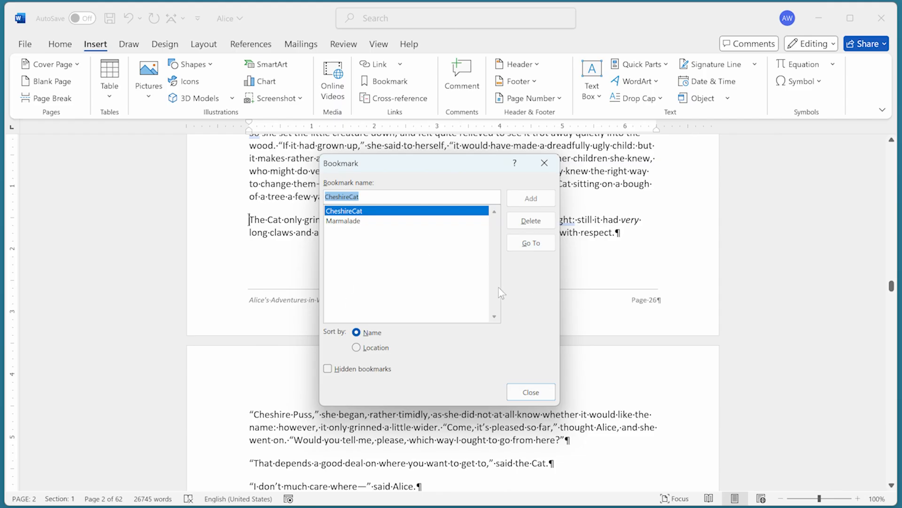
pyautogui.click(547, 390)
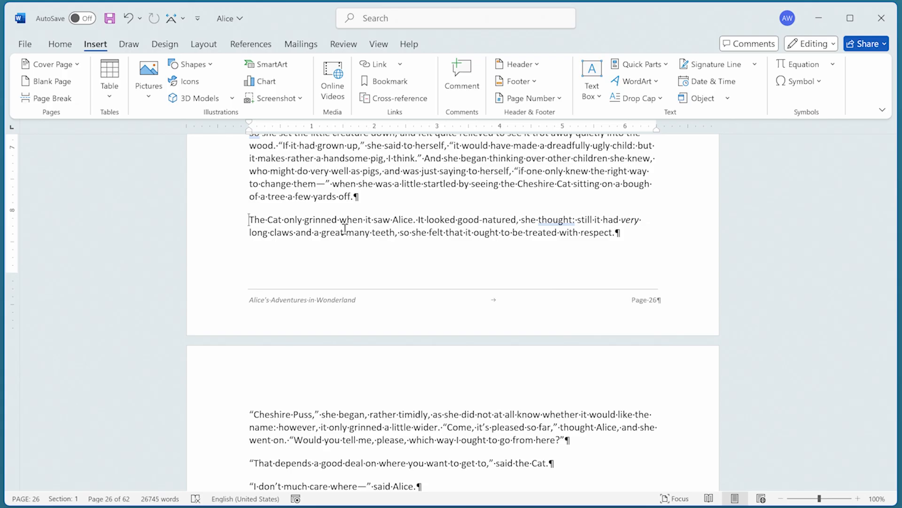
# Use Go To with the Bookmark target type to jump to the Marmalade bookmark
pyautogui.hotkey('ctrl', 'g')
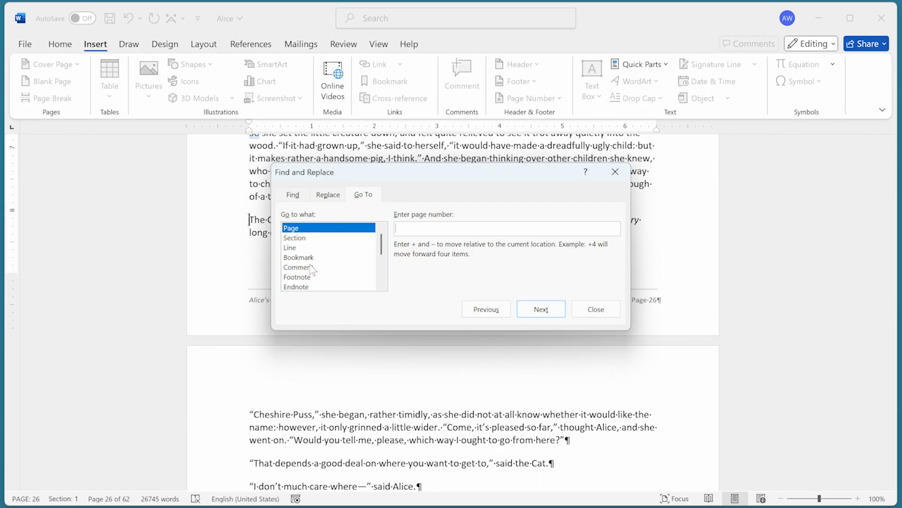
pyautogui.click(299, 258)
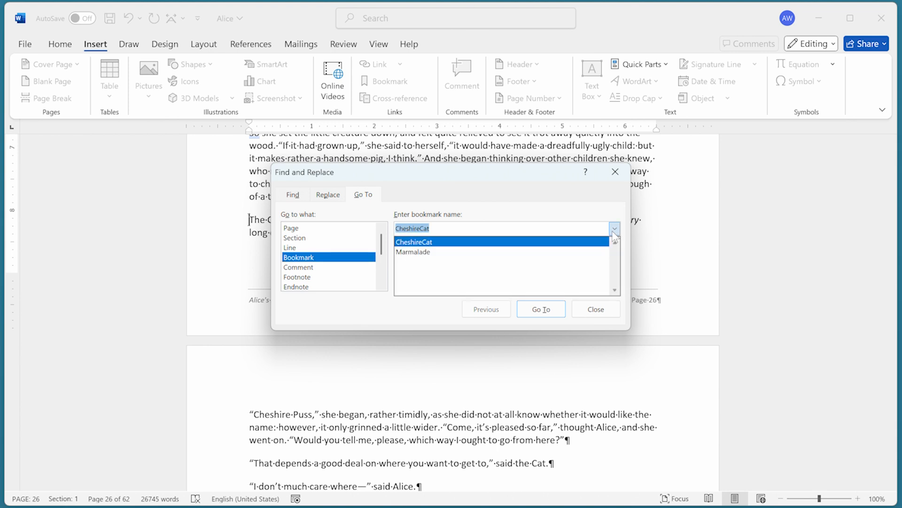
pyautogui.click(413, 252)
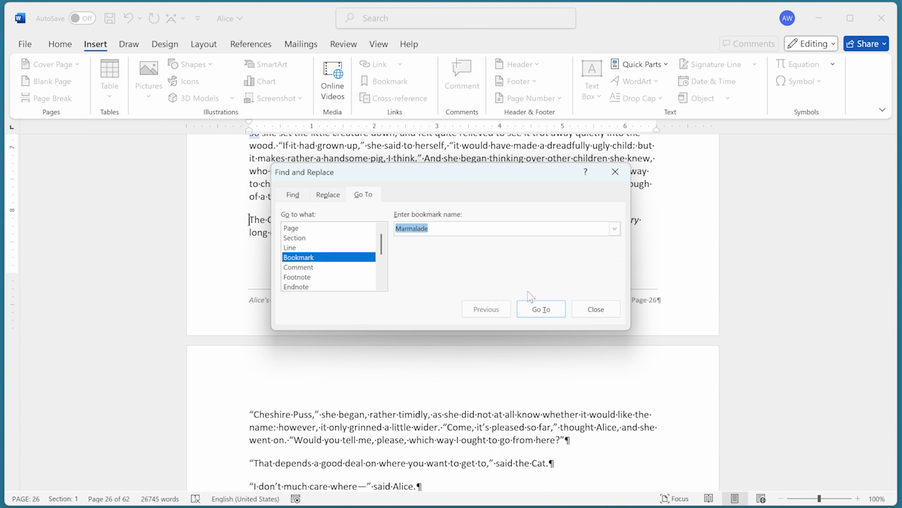
pyautogui.click(545, 309)
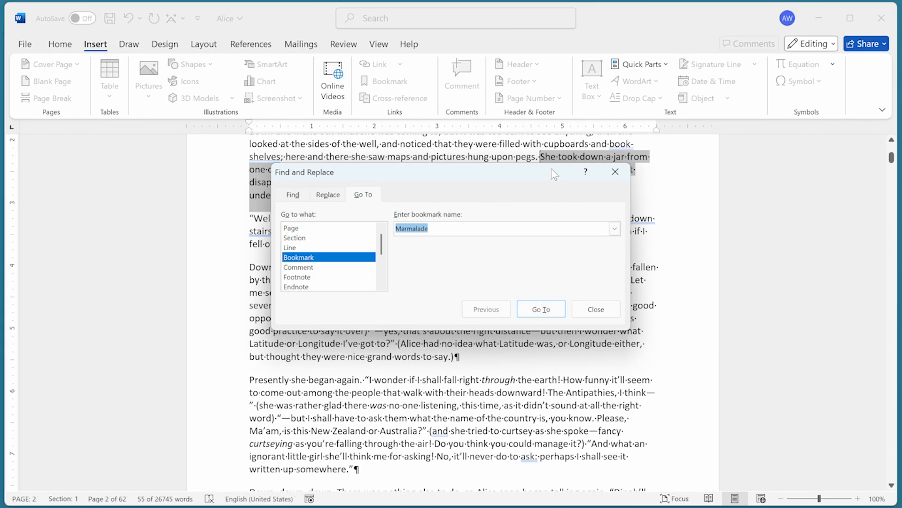
pyautogui.click(601, 308)
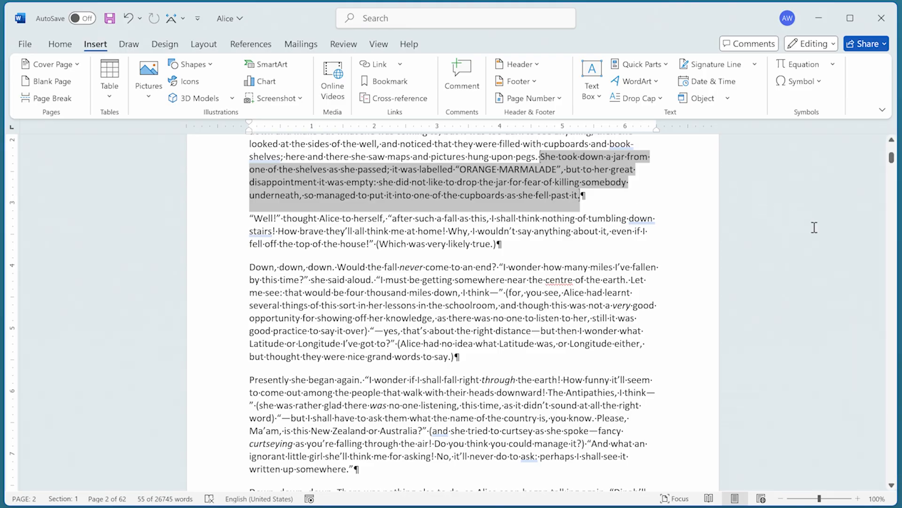
# Add a paragraph reading "(See page )" after the last line of Chapter I on page 5
pyautogui.press('pagedown')
pyautogui.press('pagedown')
pyautogui.press('pagedown')
pyautogui.press('pagedown')
pyautogui.press('pagedown')
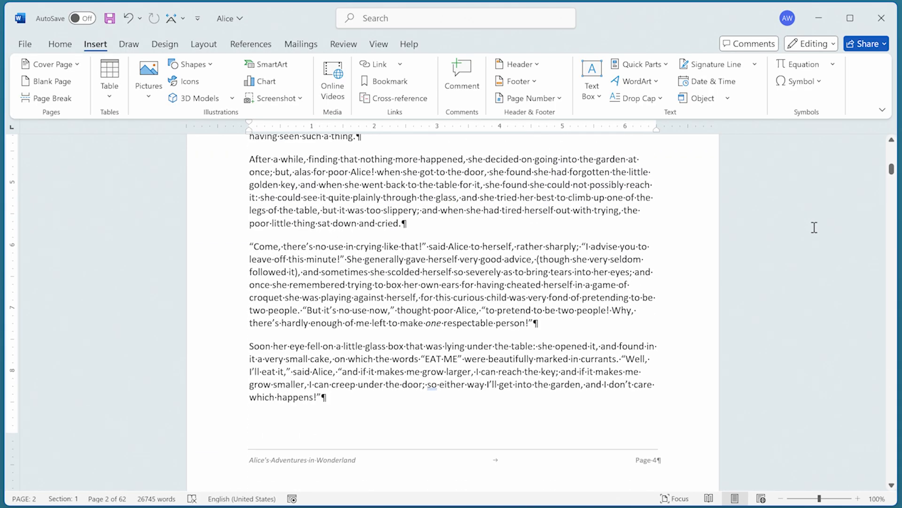
pyautogui.press('pagedown')
pyautogui.press('pagedown')
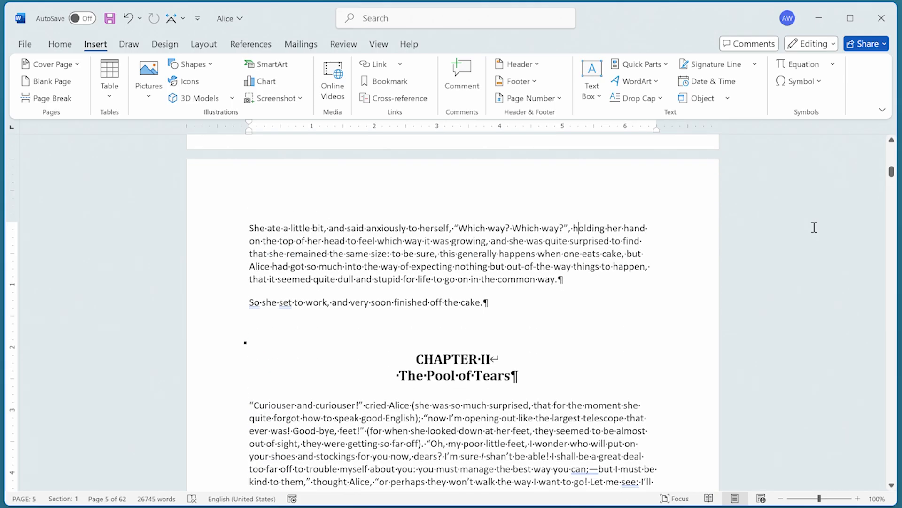
pyautogui.scroll(-3, 625, 272)
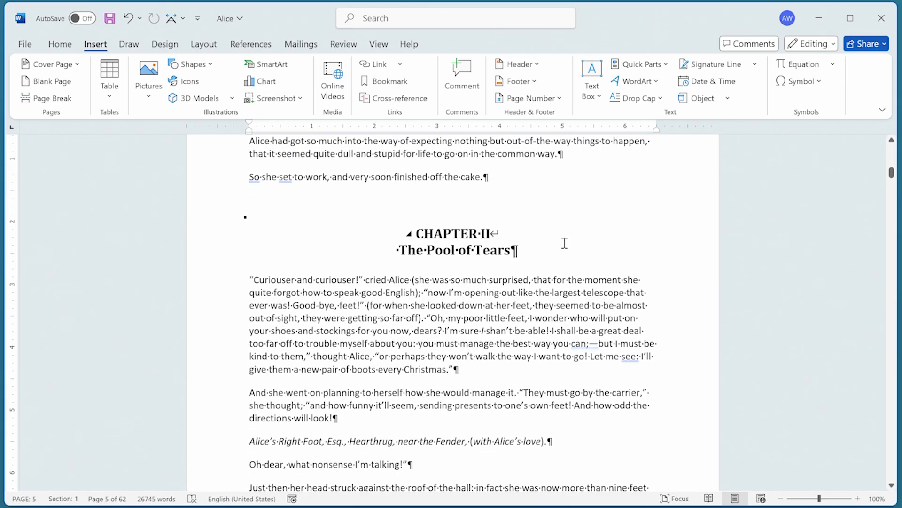
pyautogui.click(498, 179)
pyautogui.press('Return')
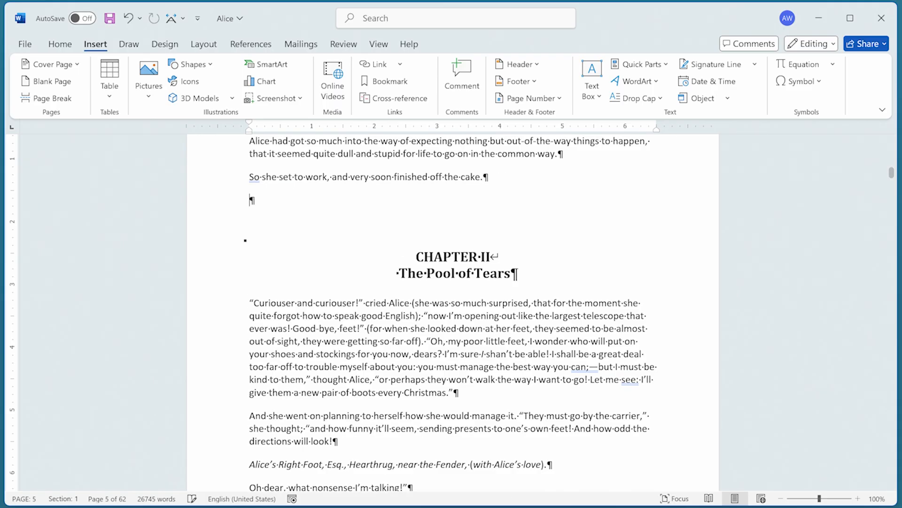
pyautogui.write('(See page )')
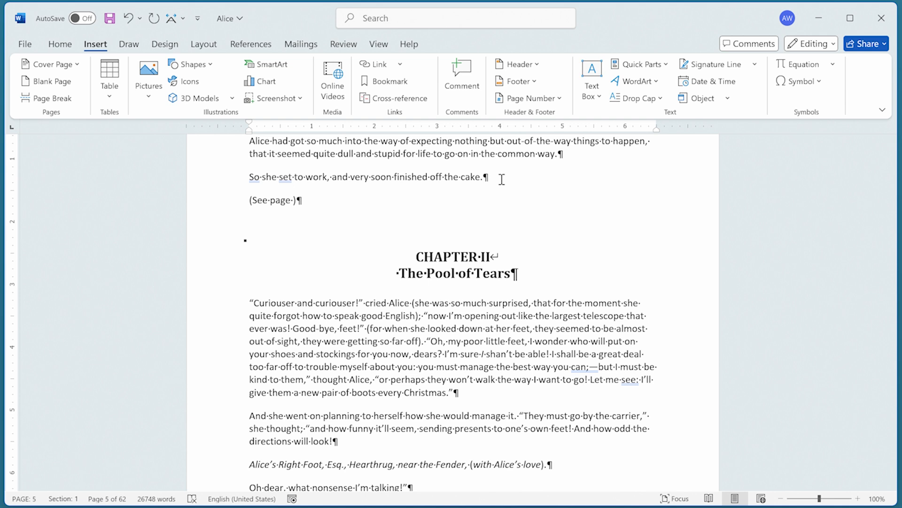
# Insert a hyperlinked cross-reference to the page number of the CheshireCat bookmark before the closing parenthesis of "(See page )"
pyautogui.click(264, 45)
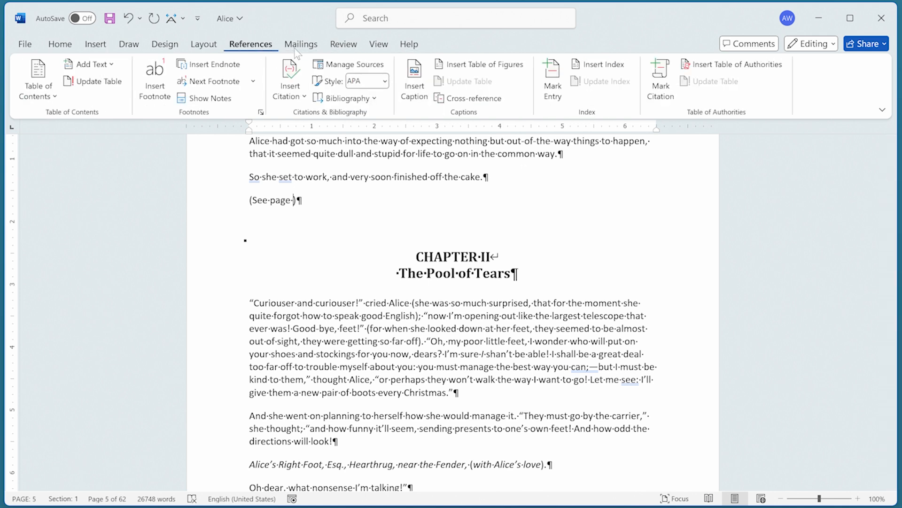
pyautogui.click(474, 100)
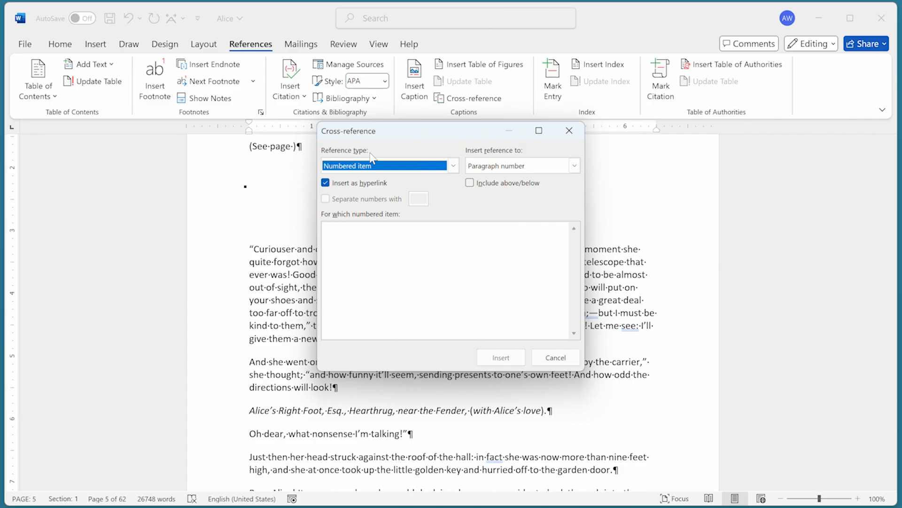
pyautogui.click(454, 166)
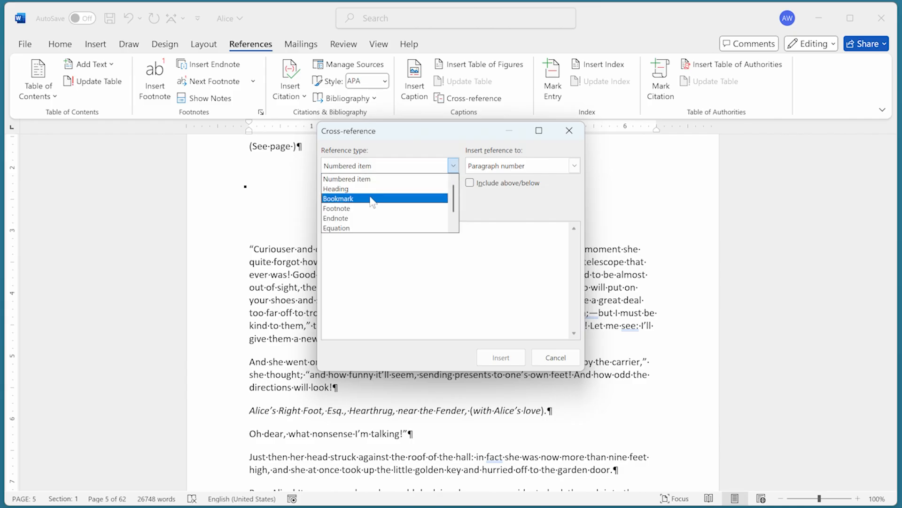
pyautogui.click(345, 200)
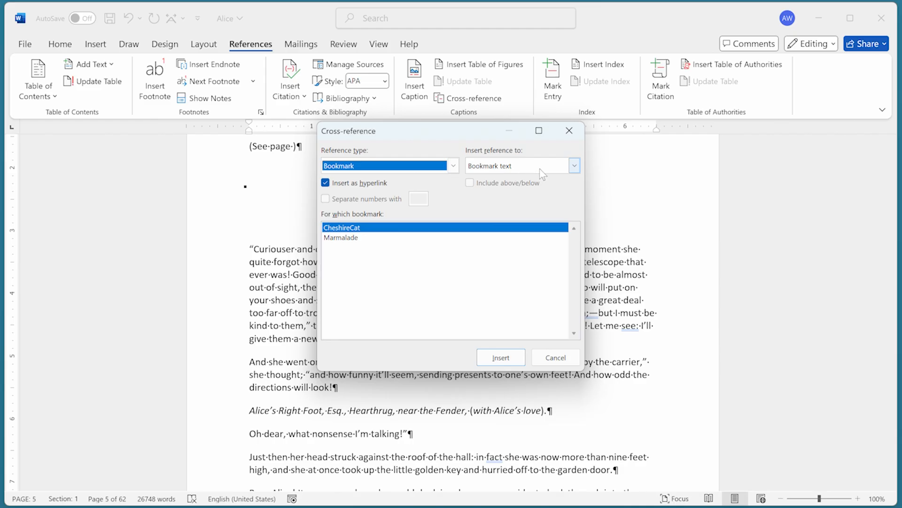
pyautogui.click(574, 165)
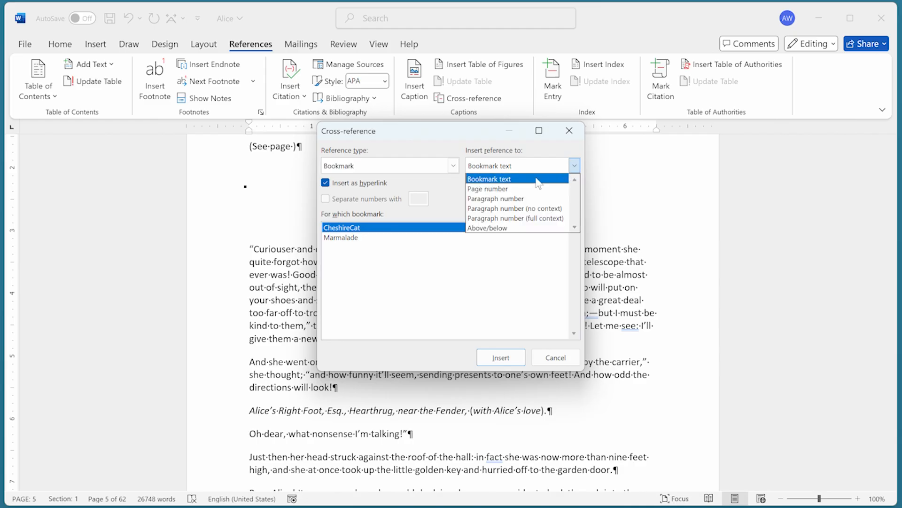
pyautogui.click(509, 189)
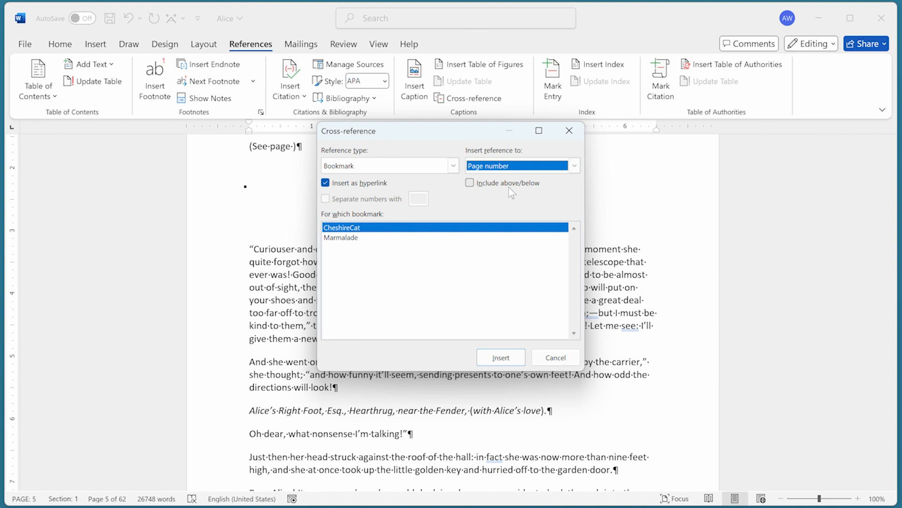
pyautogui.click(356, 230)
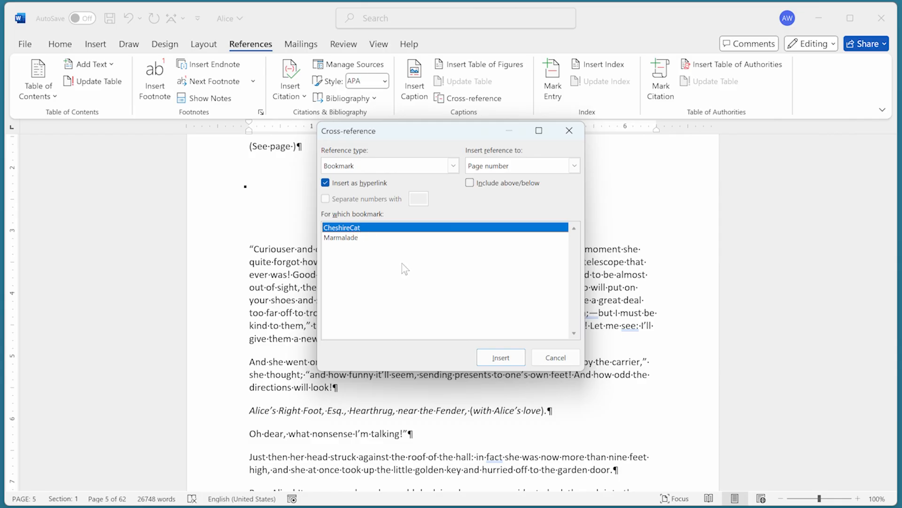
pyautogui.click(517, 358)
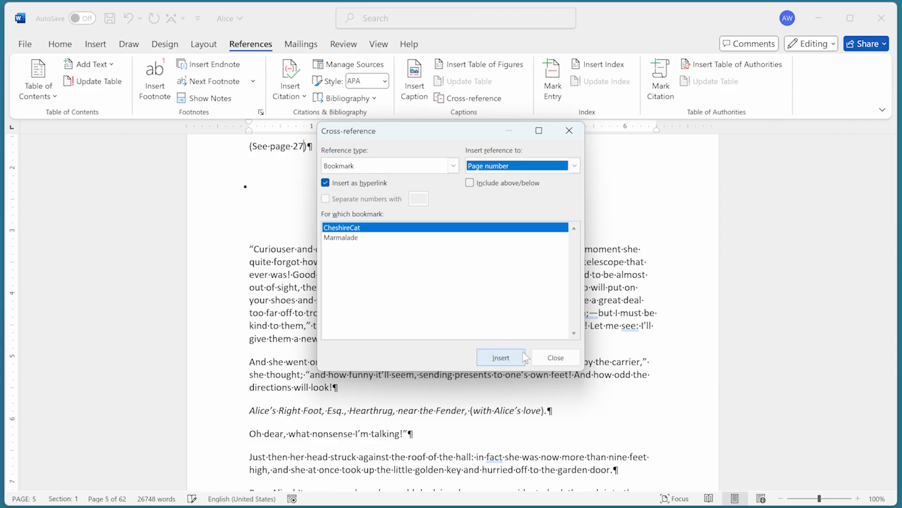
pyautogui.click(556, 359)
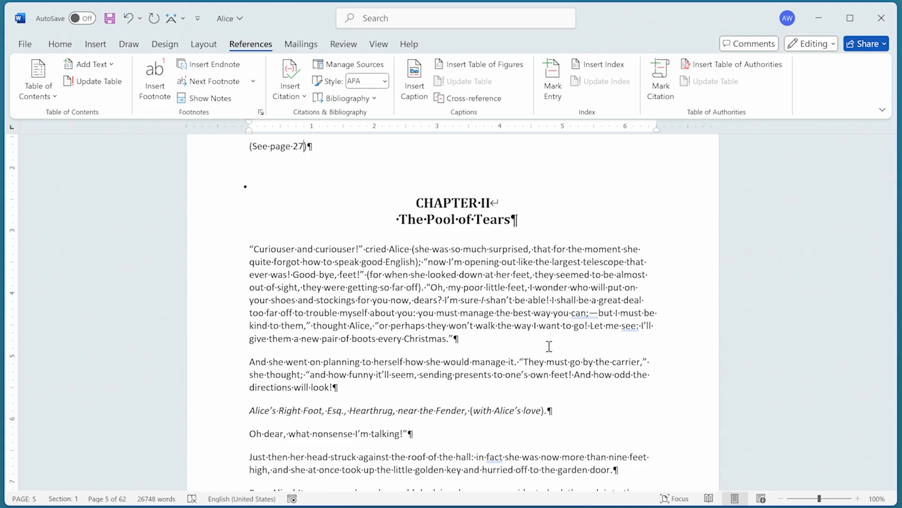
# Add an empty paragraph directly below the CHAPTER I heading and place the insertion point in it
pyautogui.hotkey('ctrl', 'Home')
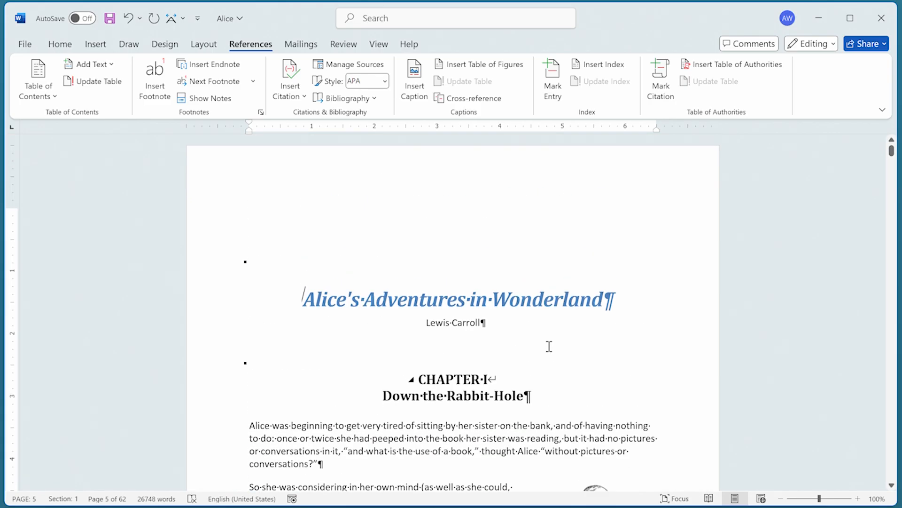
pyautogui.scroll(-3, 472, 243)
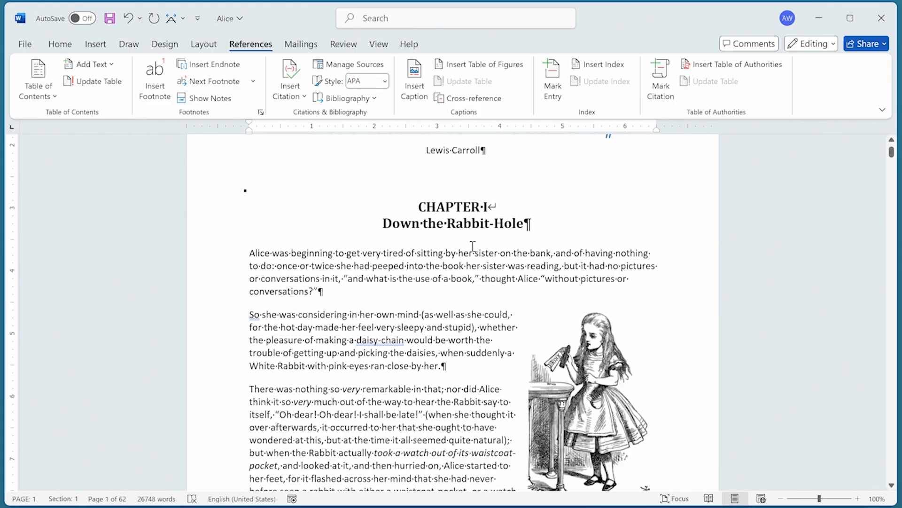
pyautogui.scroll(1, 479, 239)
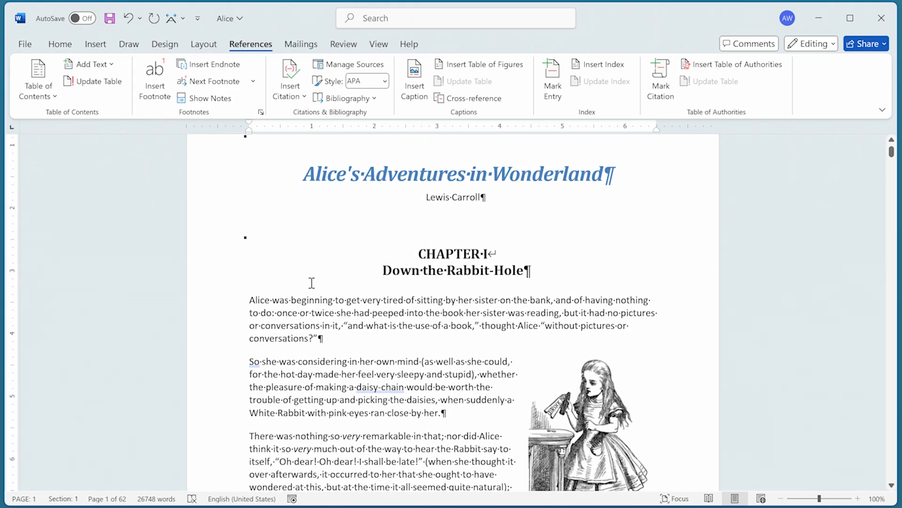
pyautogui.click(250, 300)
pyautogui.press('Return')
pyautogui.press('Up')
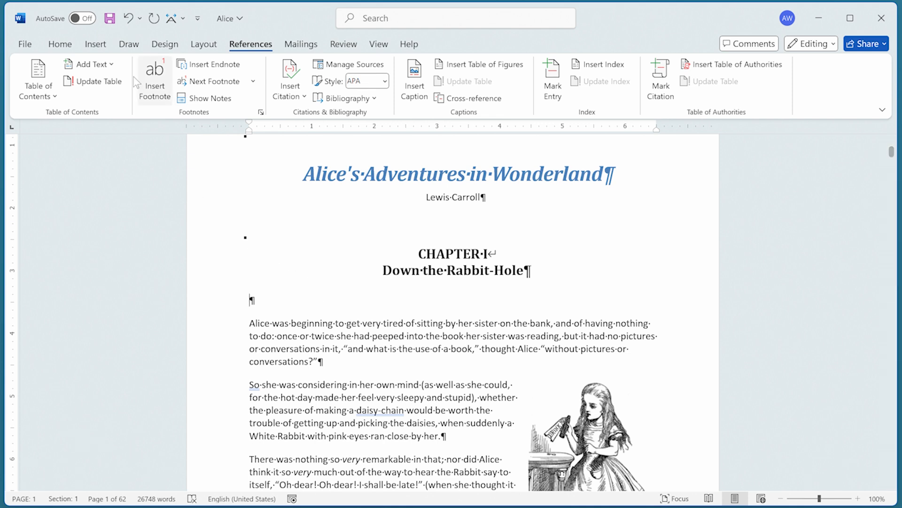
pyautogui.click(96, 43)
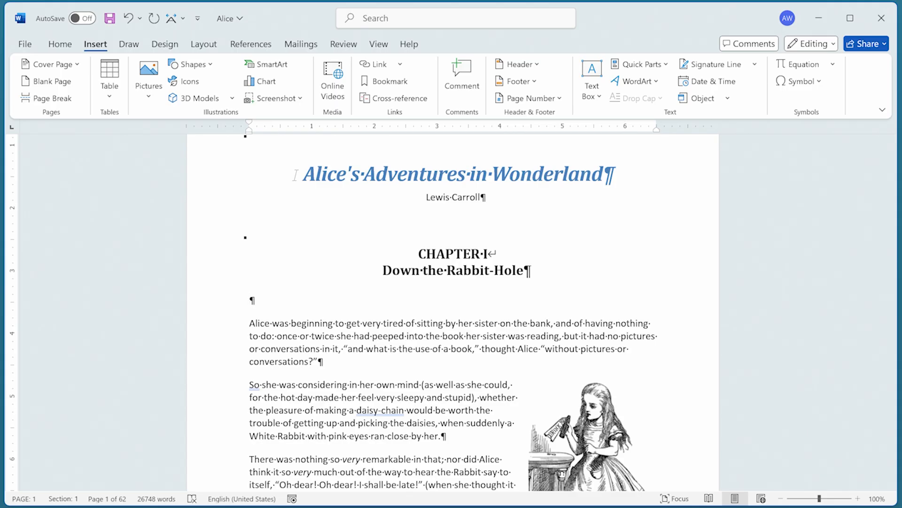
pyautogui.click(400, 65)
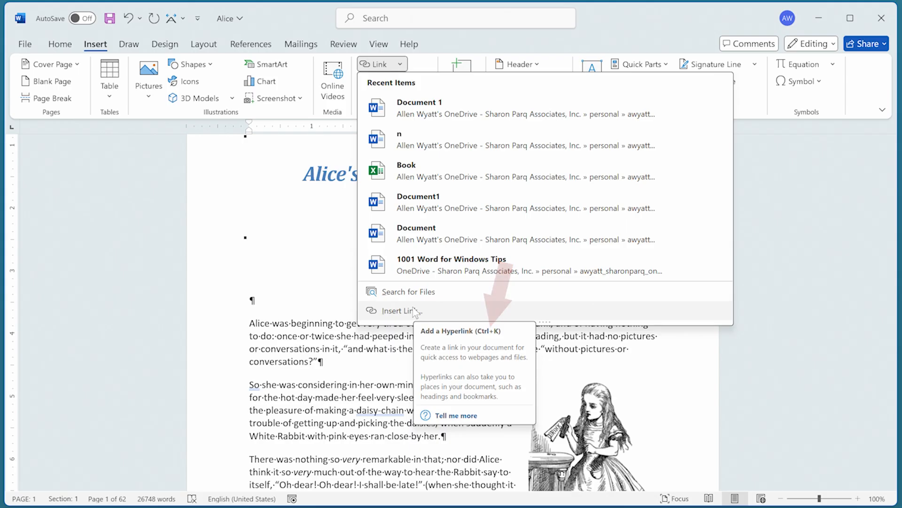
pyautogui.click(312, 295)
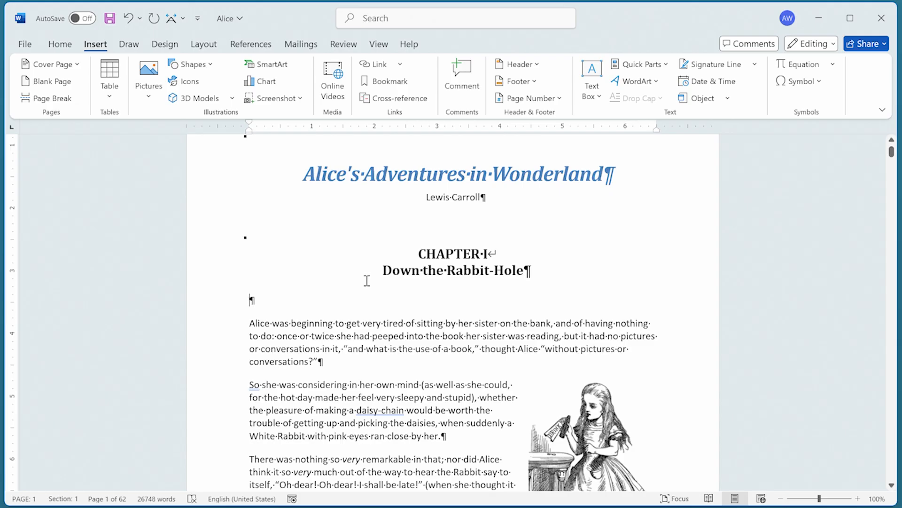
# Insert a CheshireCat hyperlink to the bookmark of that name in the empty paragraph under the CHAPTER I heading, and follow it
pyautogui.hotkey('ctrl', 'k')
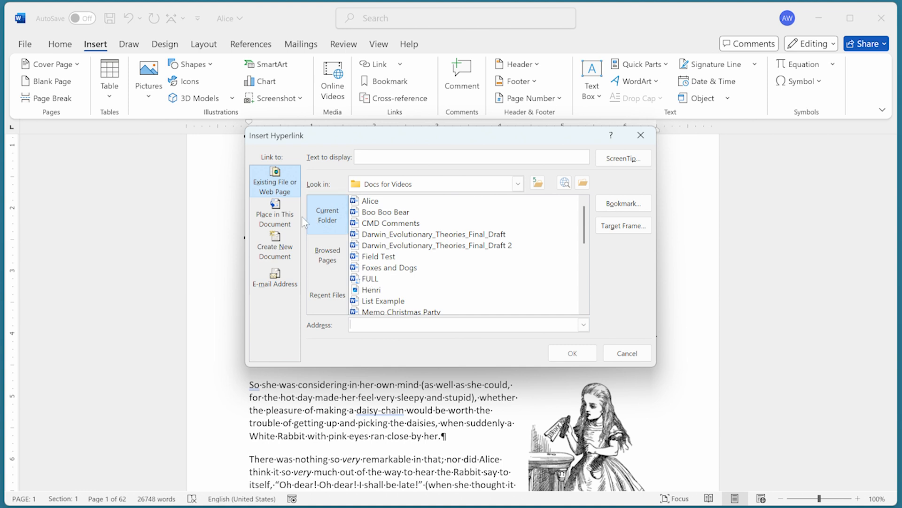
pyautogui.click(284, 222)
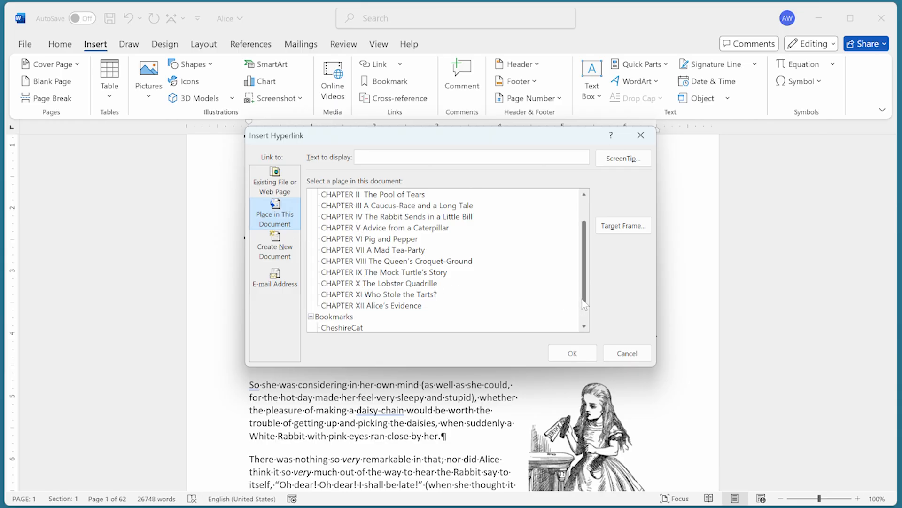
pyautogui.moveTo(584, 305); pyautogui.dragTo(582, 326)
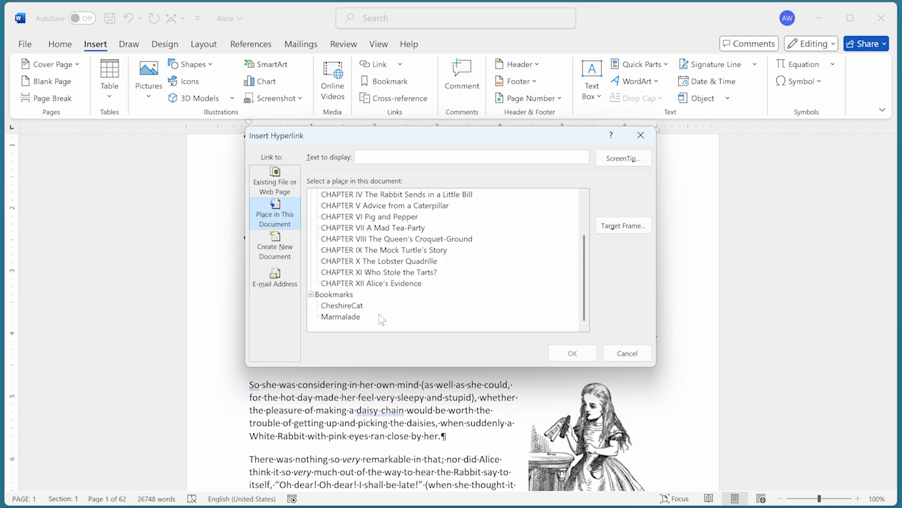
pyautogui.click(344, 305)
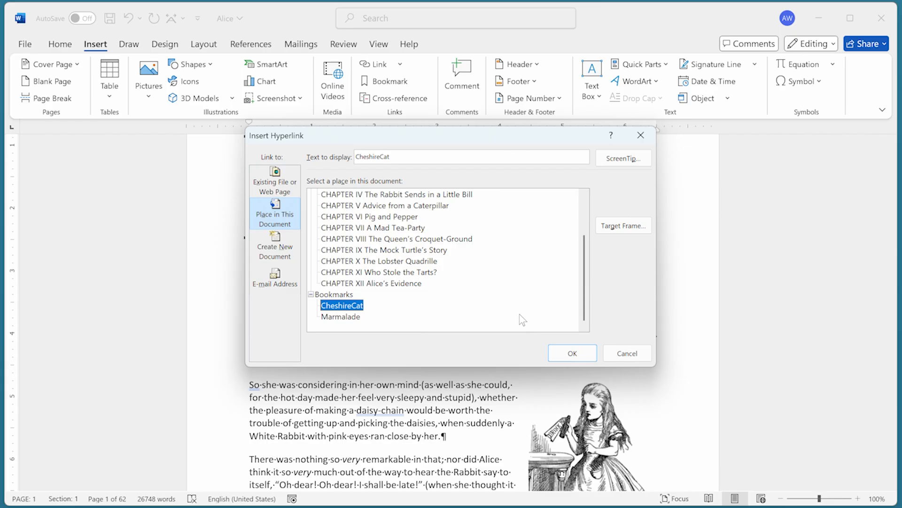
pyautogui.click(570, 352)
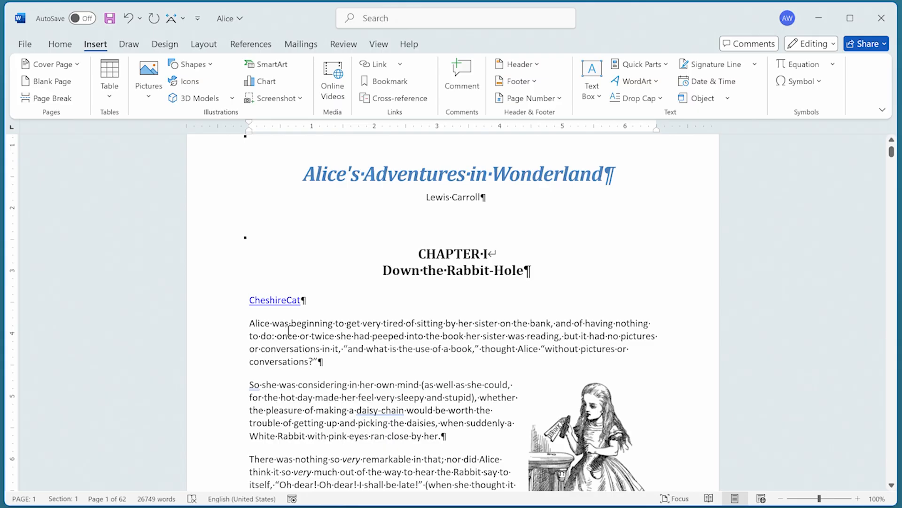
pyautogui.keyDown('ctrl'); pyautogui.click(283, 300); pyautogui.keyUp('ctrl')
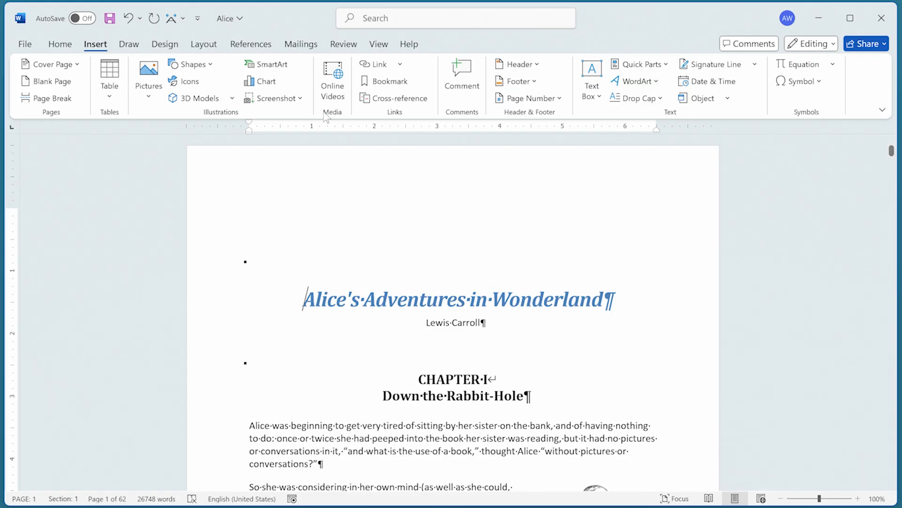
# Go to the CheshireCat bookmark and add another bookmark named Cheshire at the same location
pyautogui.click(396, 84)
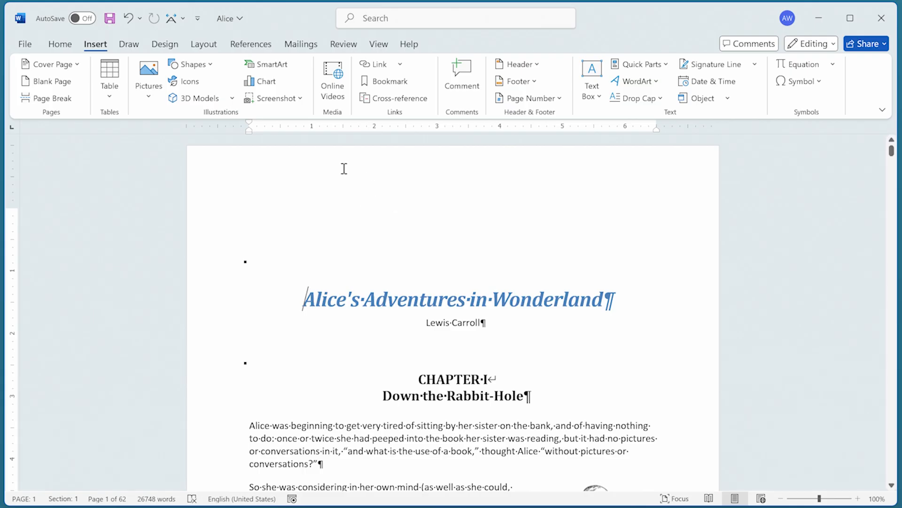
pyautogui.click(384, 81)
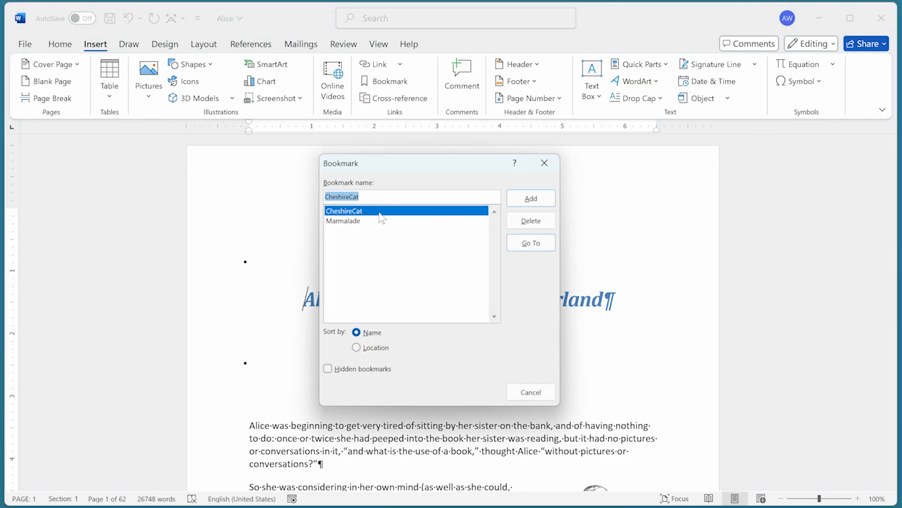
pyautogui.click(530, 245)
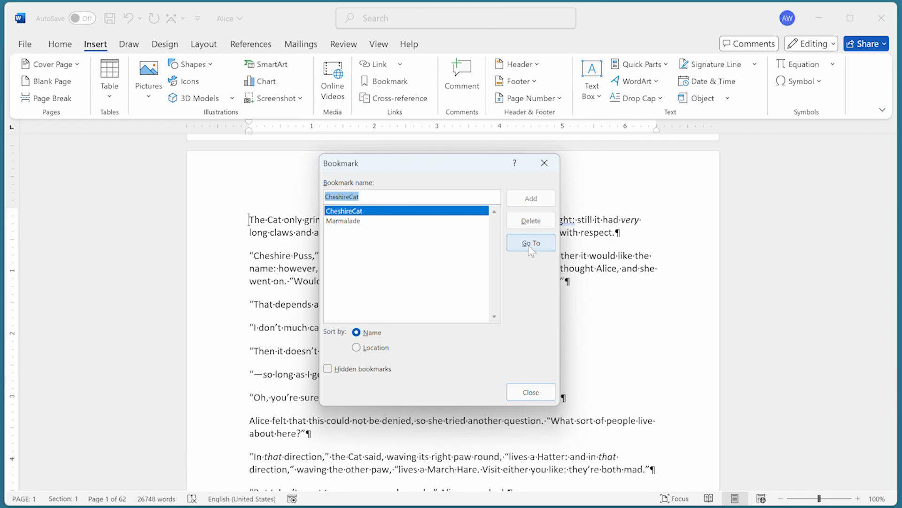
pyautogui.write('Cheshire')
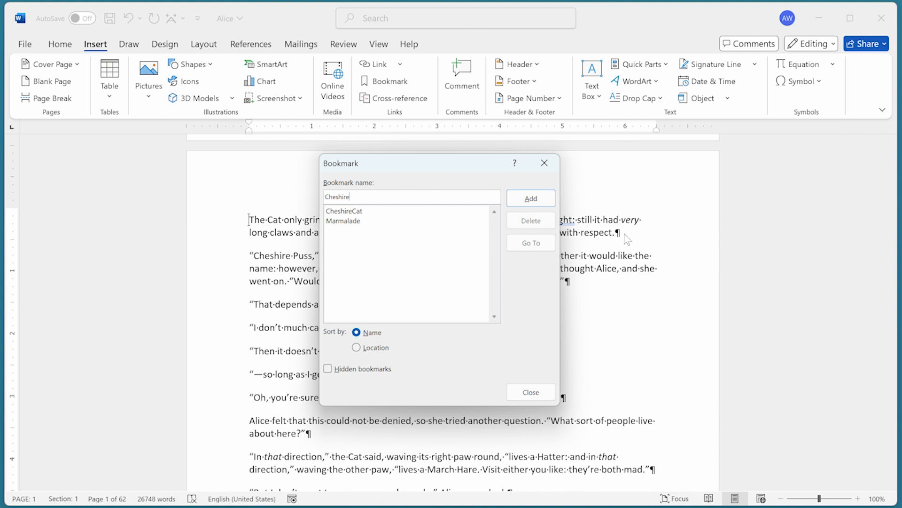
pyautogui.click(531, 199)
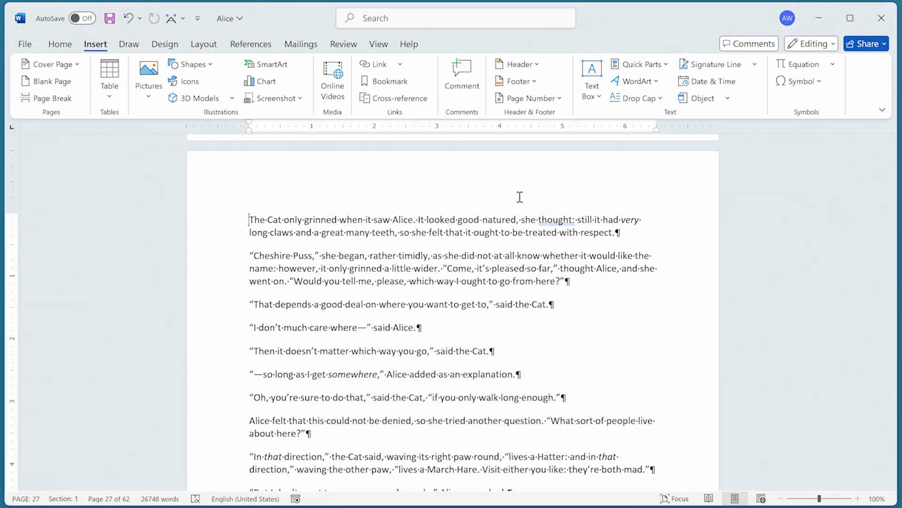
# Delete the CheshireCat bookmark from the document
pyautogui.click(399, 83)
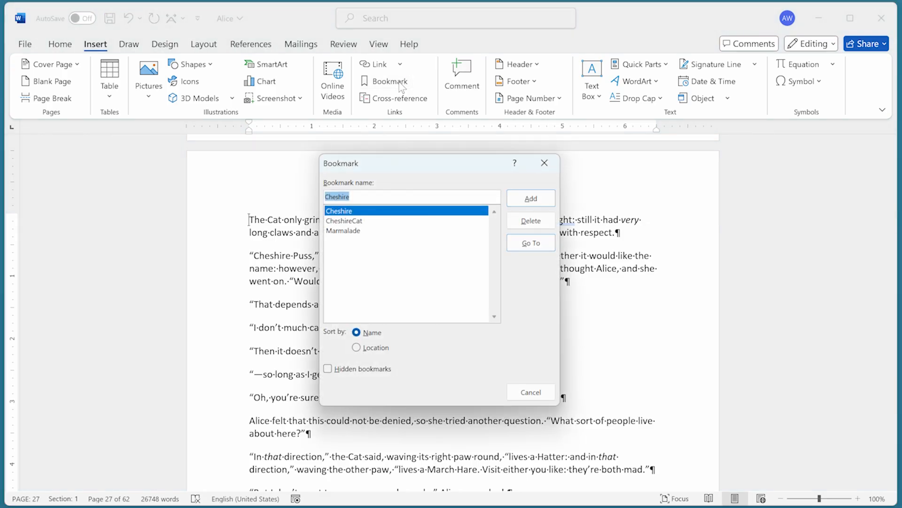
pyautogui.click(358, 224)
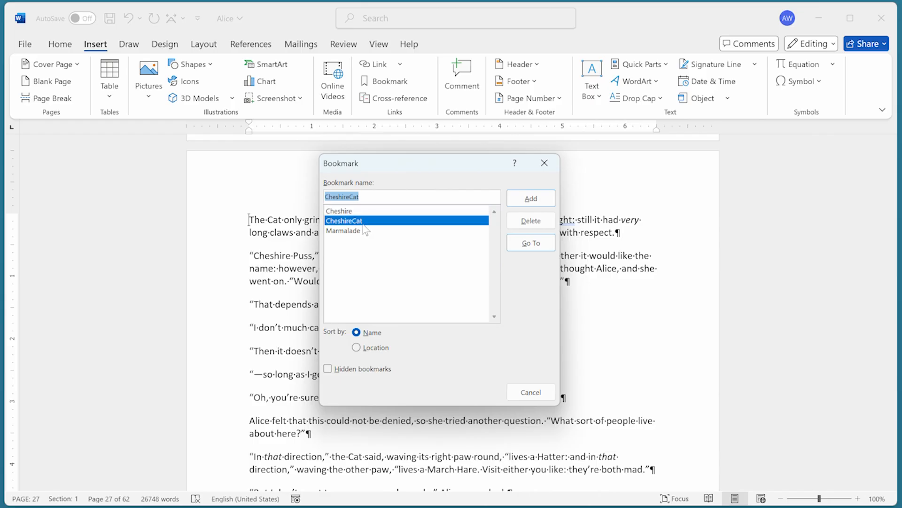
pyautogui.click(523, 228)
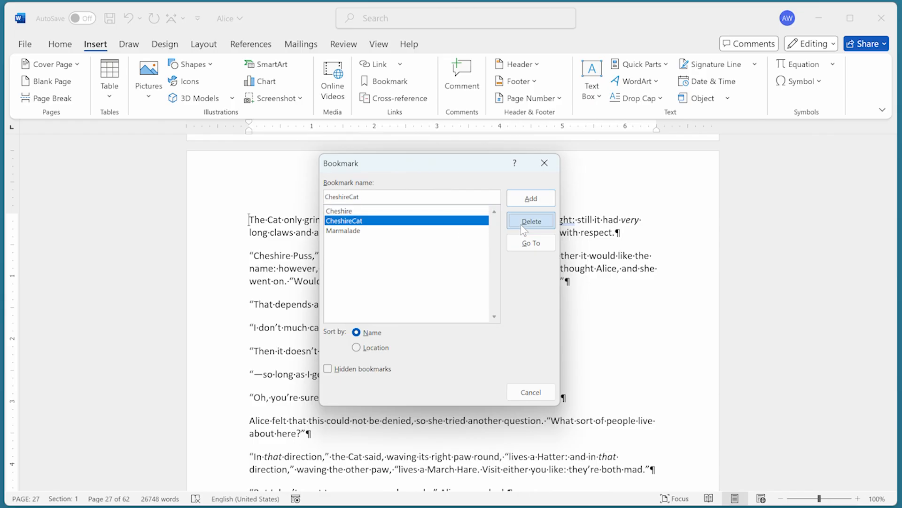